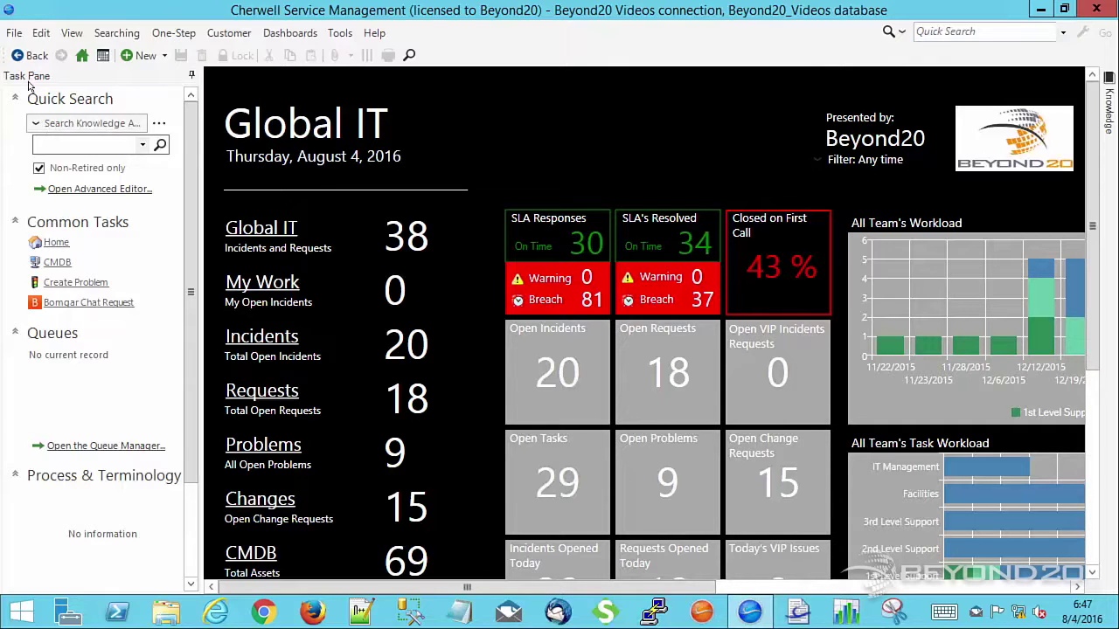
Step: Run a quick search for open incidents only and open the reopened incident about a computer that crashed and will not boot
left_click(42, 125)
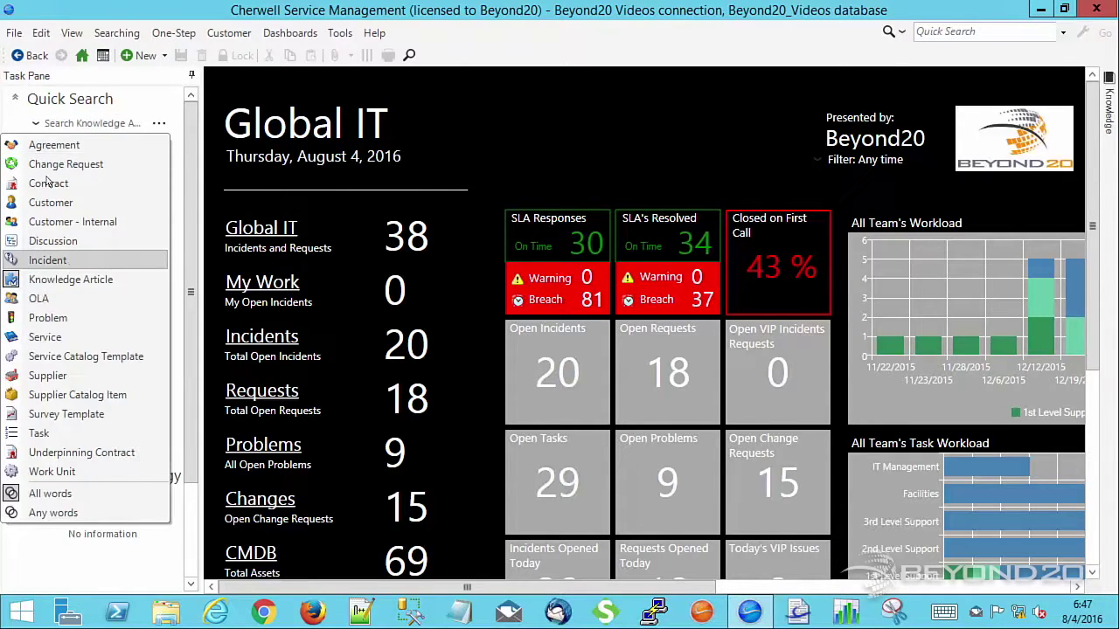
left_click(68, 263)
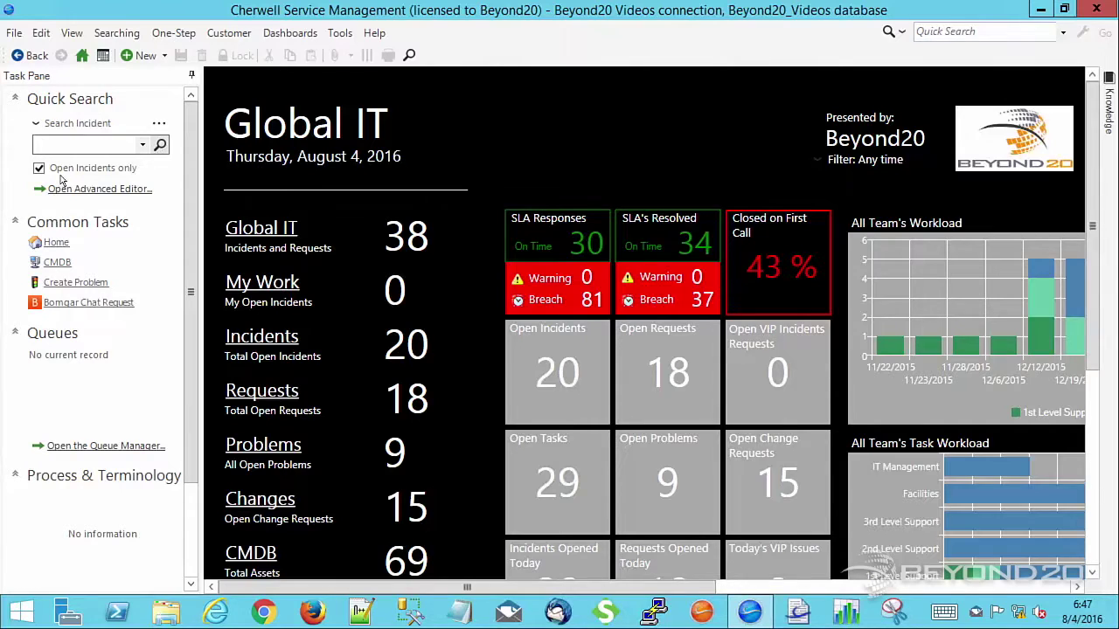
key("Return")
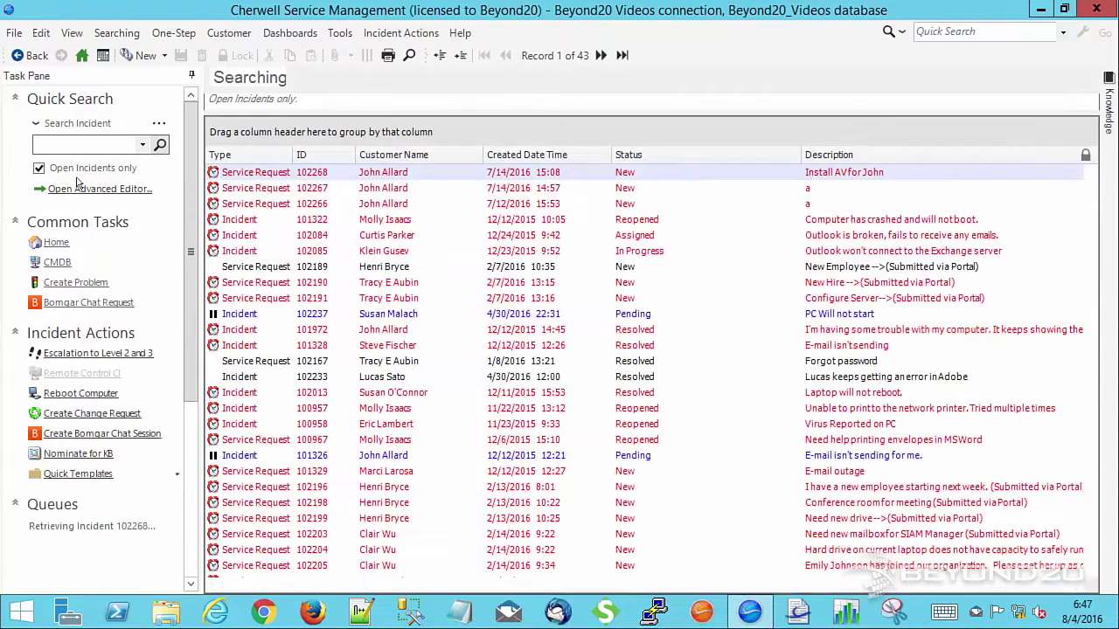
left_click(249, 222)
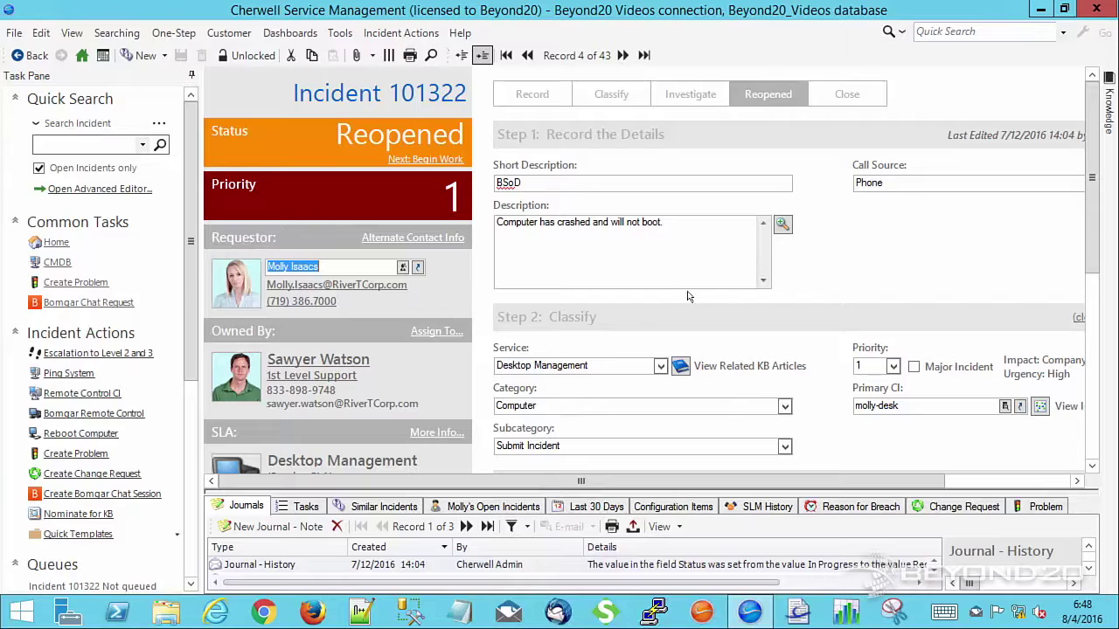
left_click(229, 33)
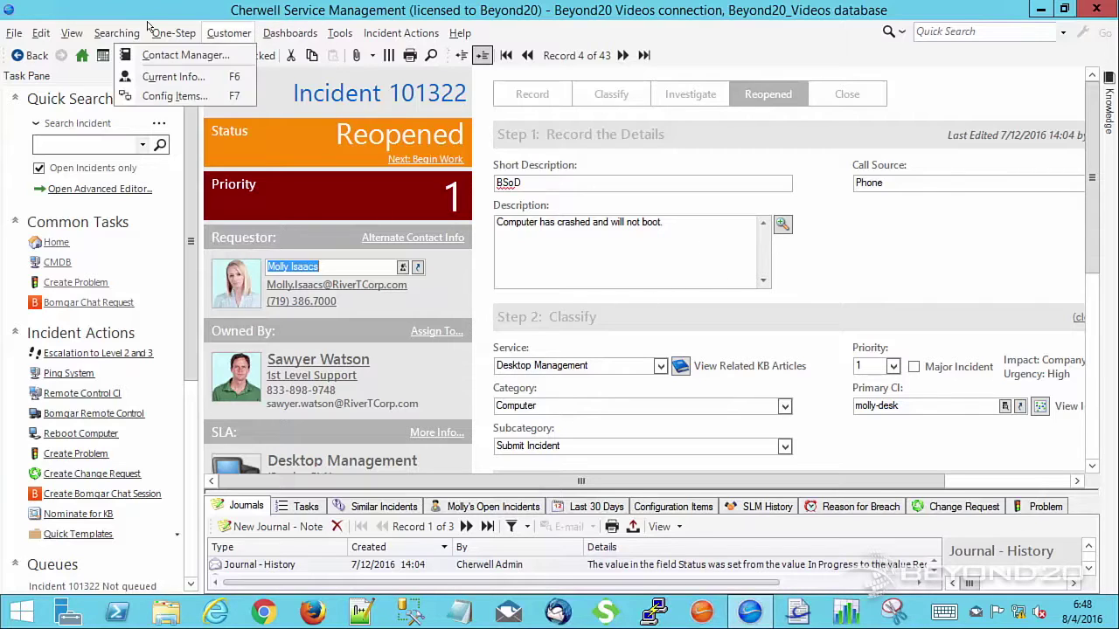
left_click(178, 10)
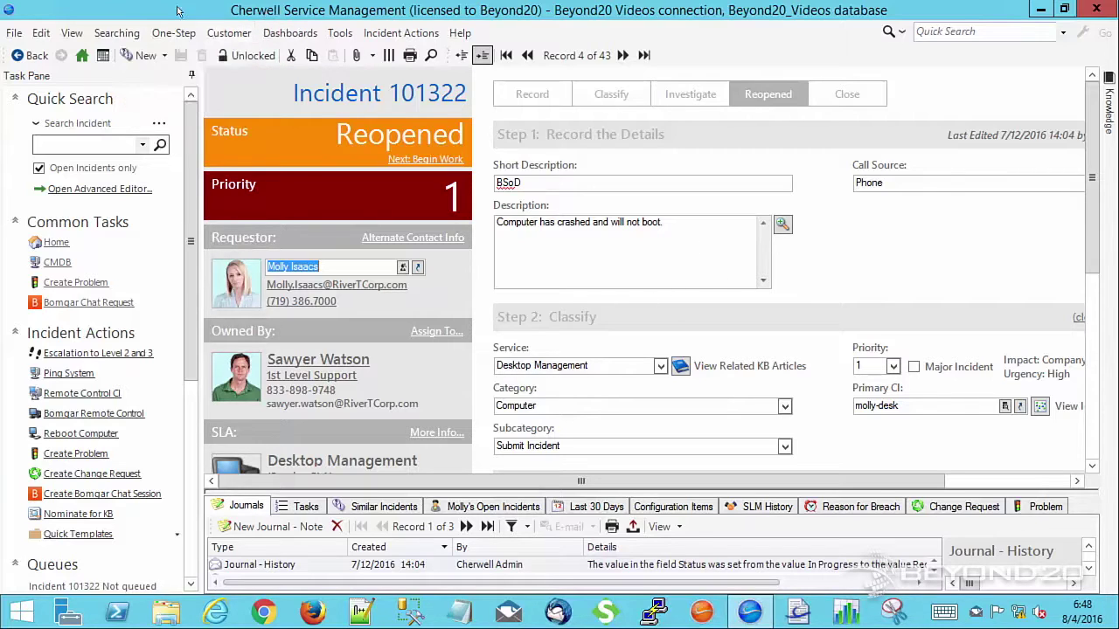
left_click(229, 33)
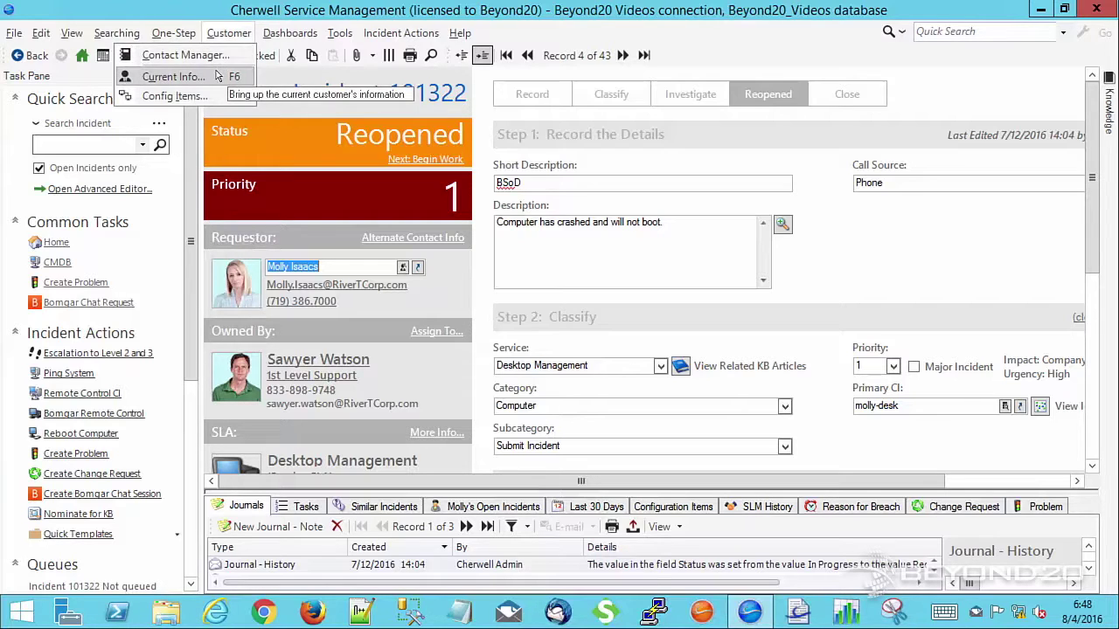
mouse_move(267, 33)
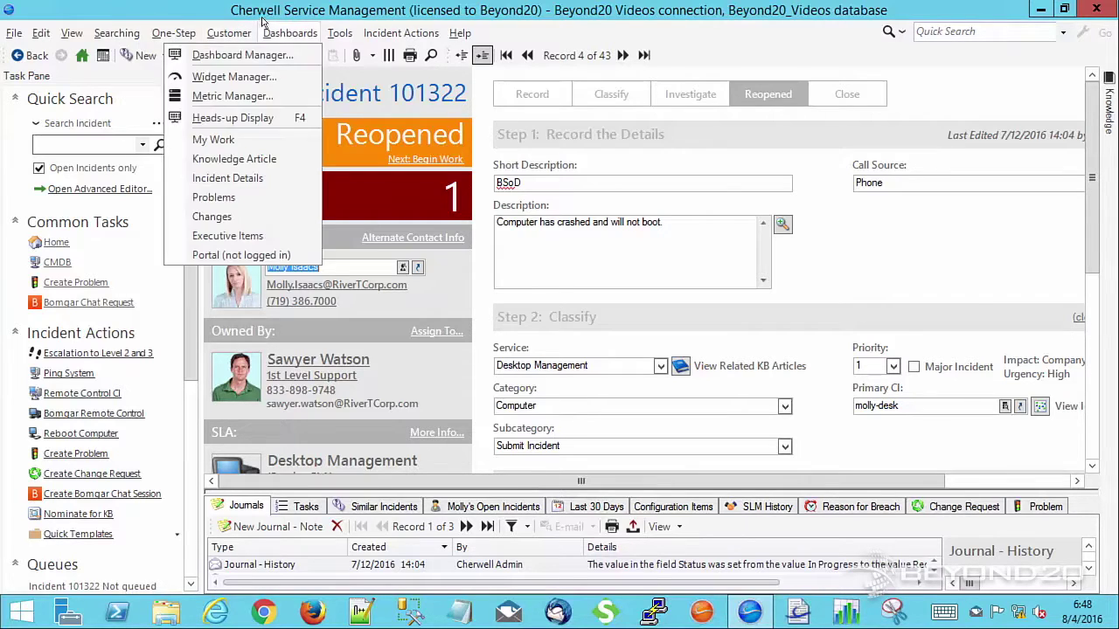
left_click(178, 15)
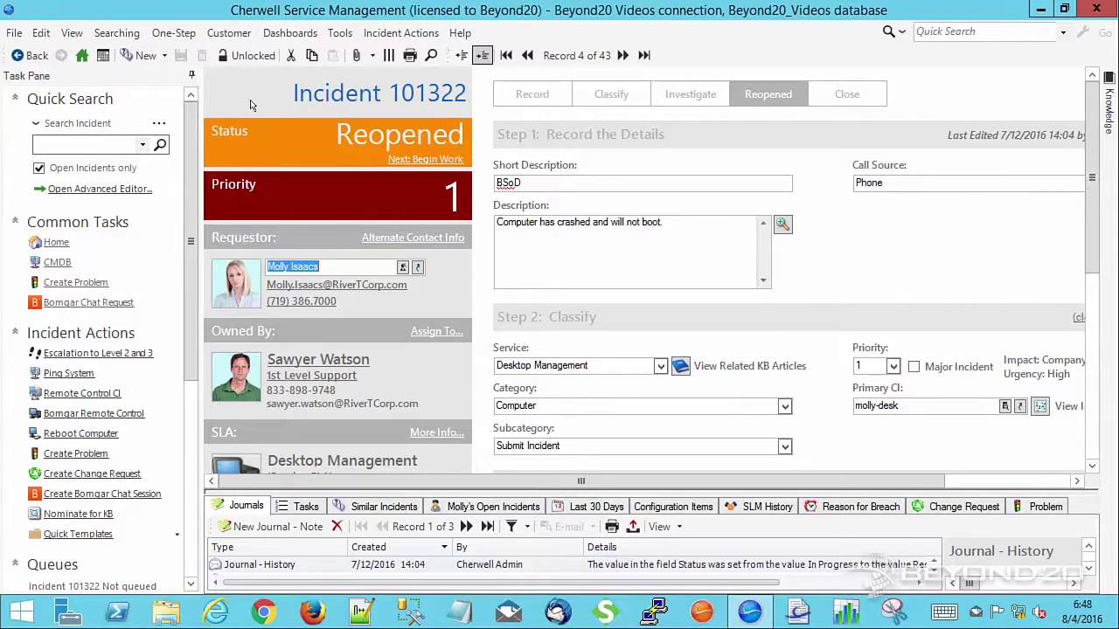
Step: Open the quick-view of the incident requestor's customer record, then reposition and enlarge its window
left_click(264, 277)
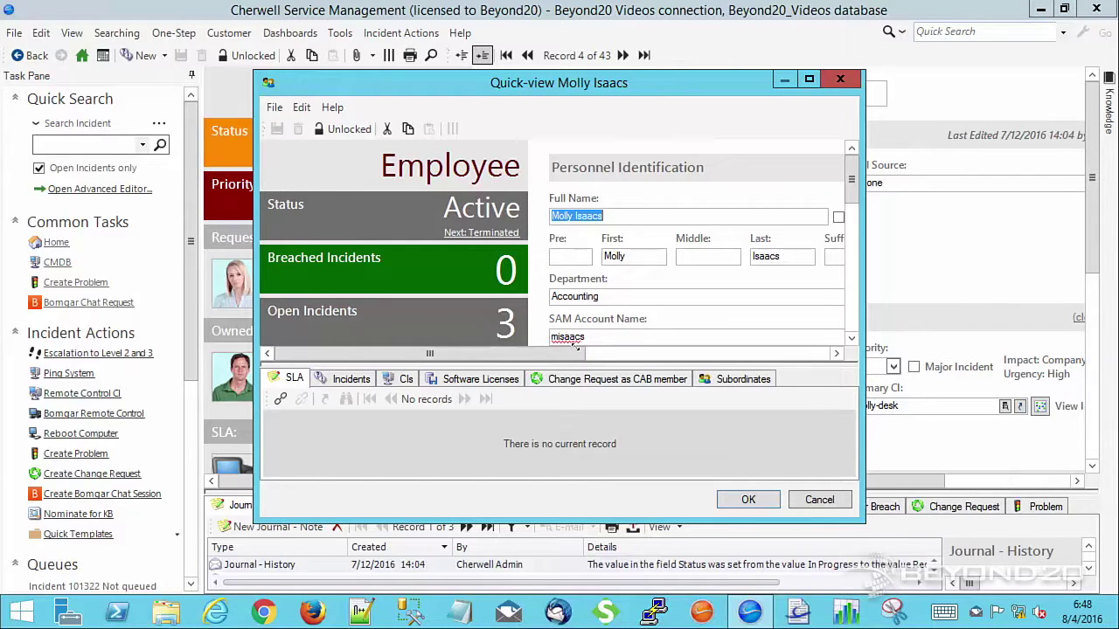
left_click_drag(864, 521, 968, 593)
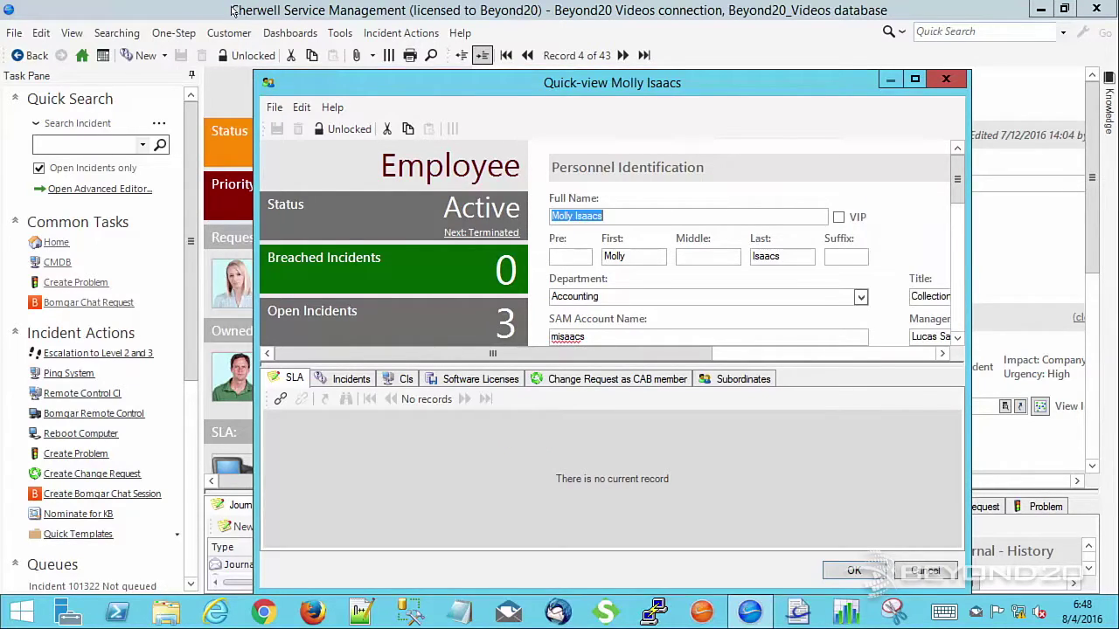
left_click_drag(386, 88, 422, 44)
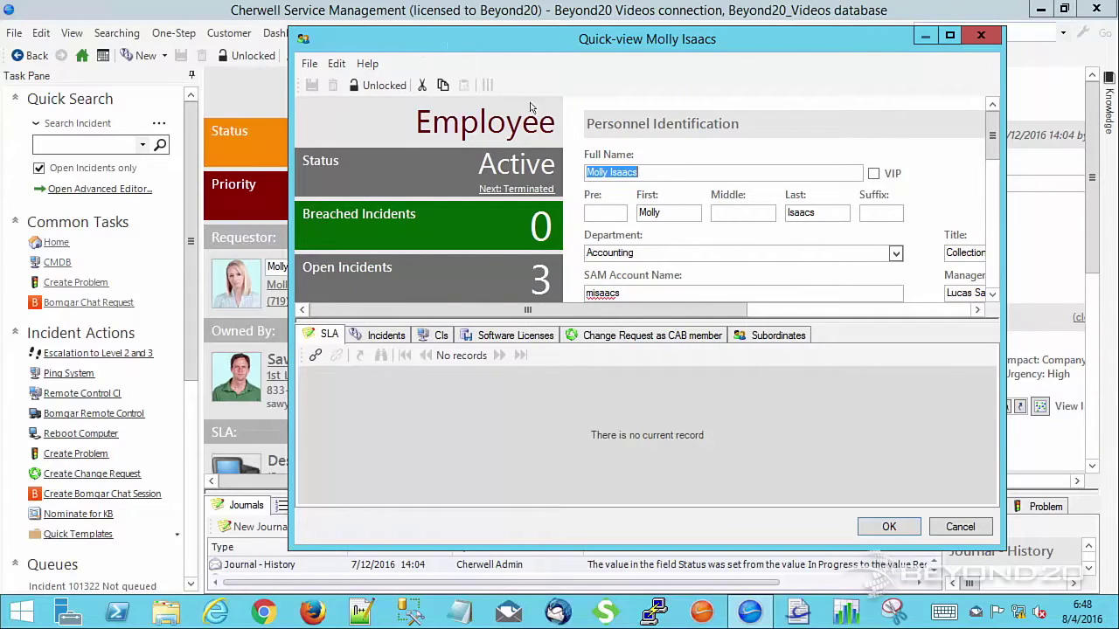
left_click_drag(1002, 547, 1047, 589)
Step: Examine the customer's personnel identification, personnel information, notes and social media account details in the quick-view
scroll(840, 234, "down", 3)
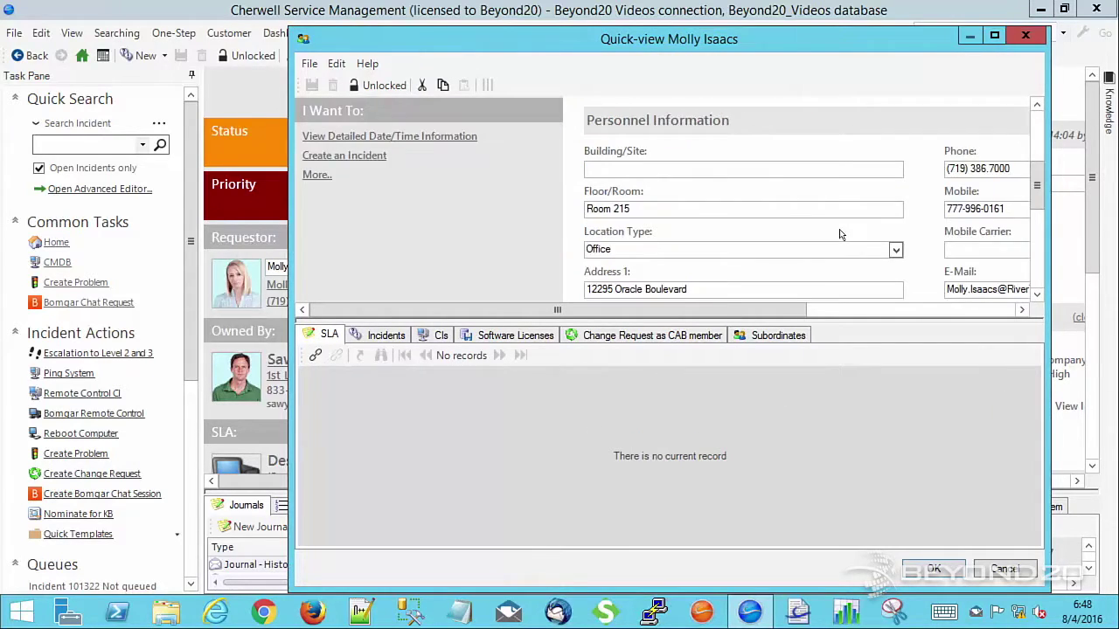
scroll(840, 234, "down", 4)
scroll(824, 230, "up", 10)
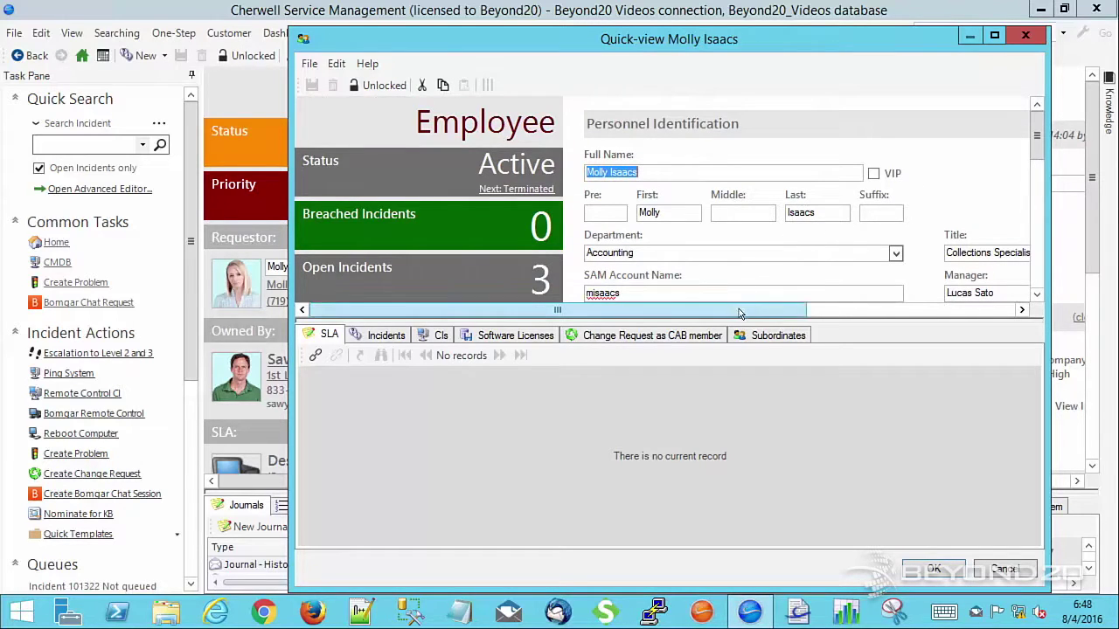
left_click_drag(738, 308, 862, 309)
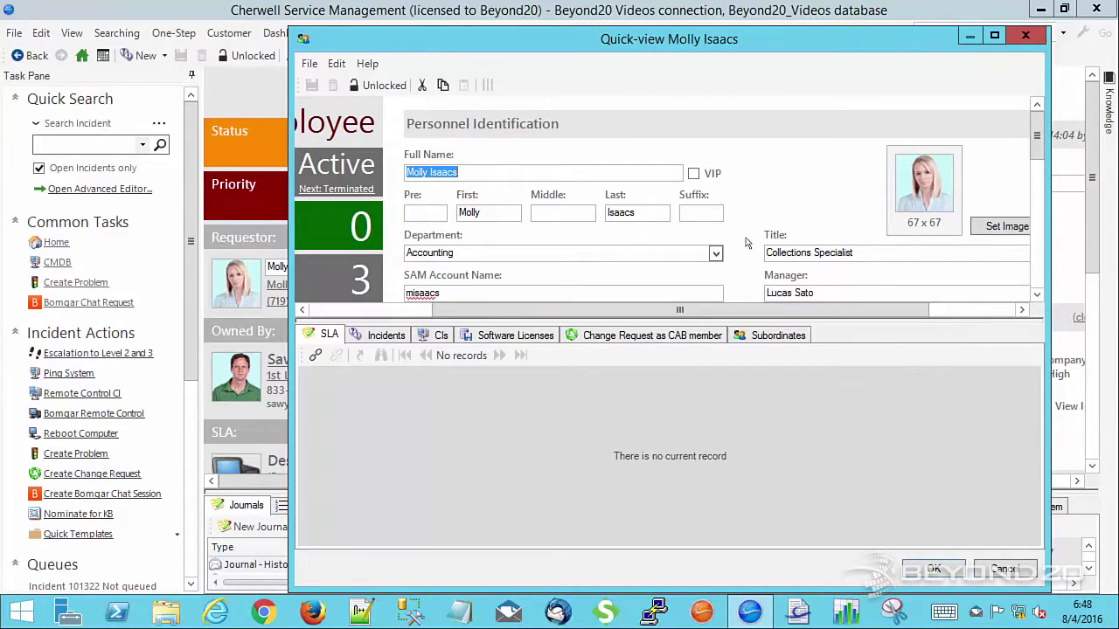
scroll(741, 240, "down", 4)
scroll(741, 240, "down", 5)
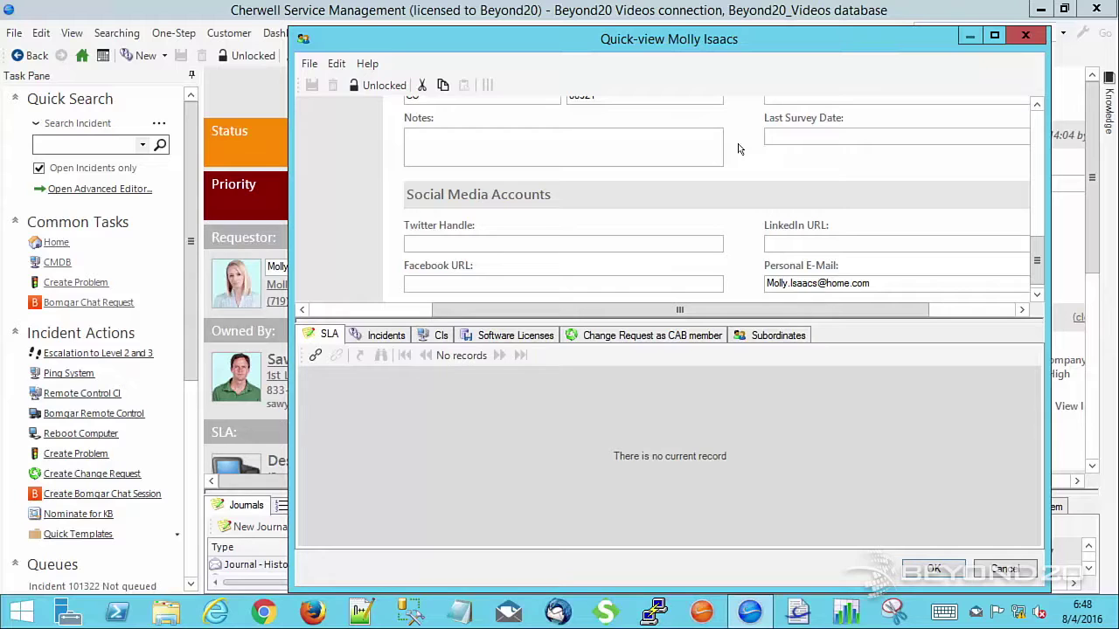
scroll(660, 208, "up", 9)
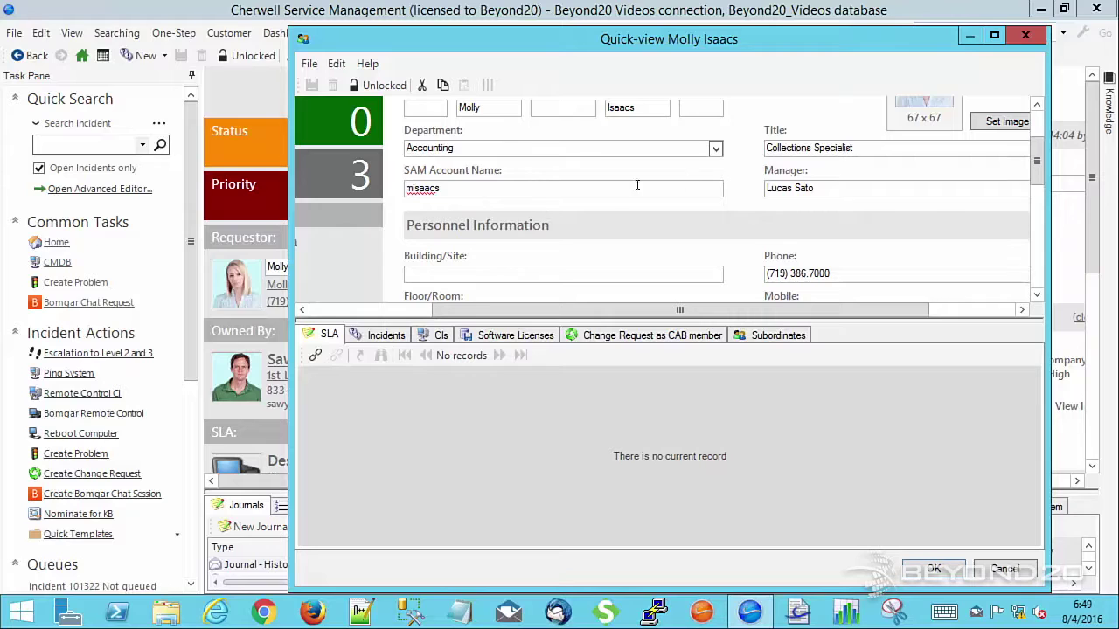
scroll(638, 186, "up", 3)
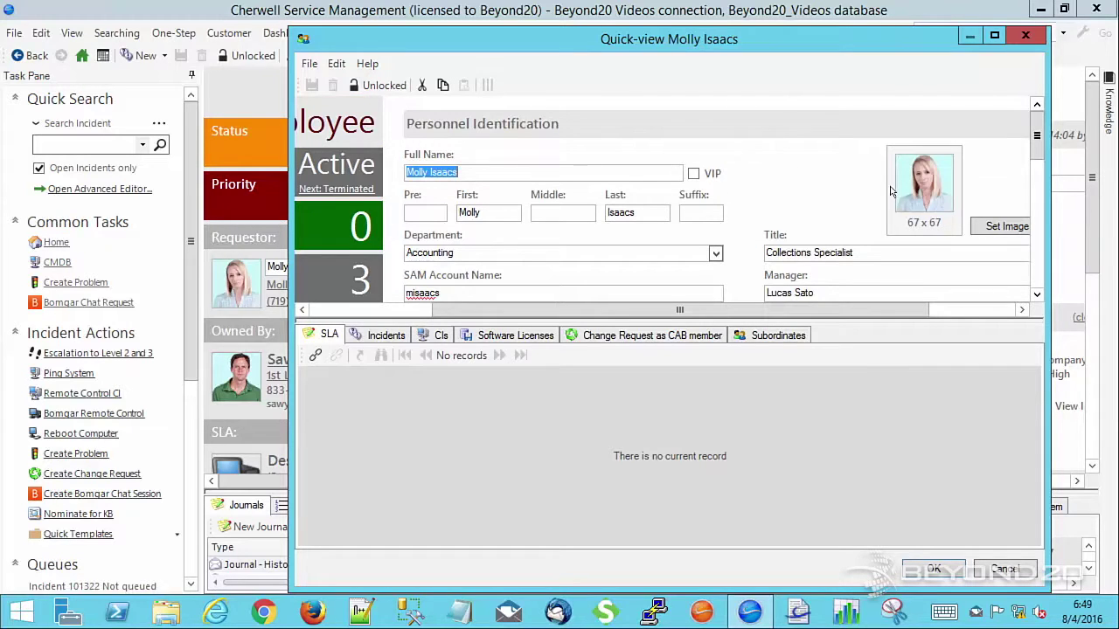
scroll(512, 255, "down", 10)
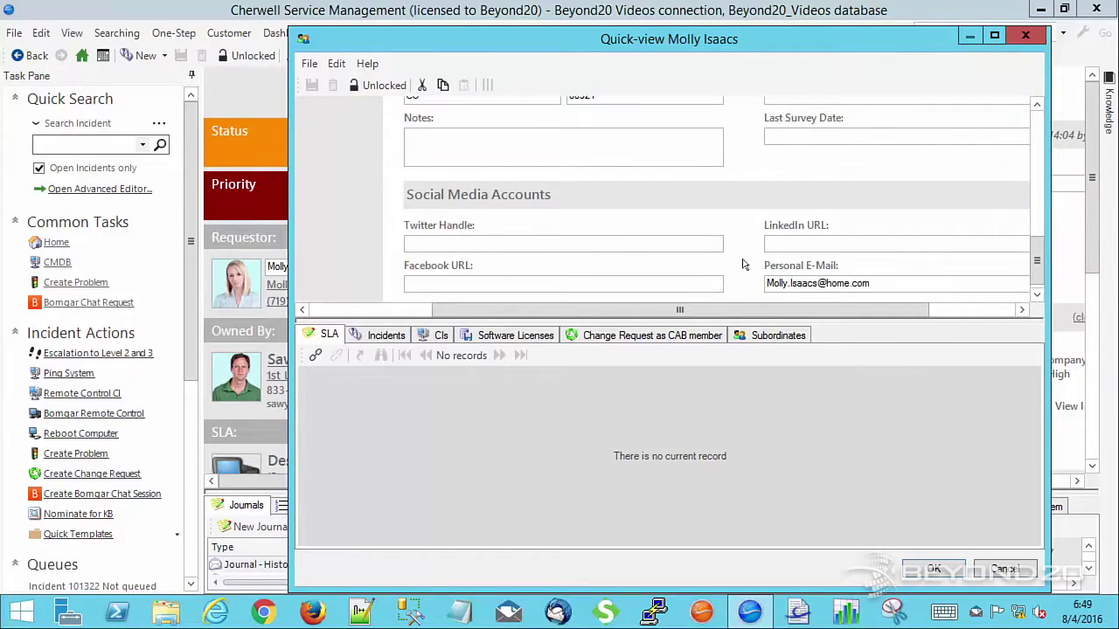
Step: View the configuration items and software licenses linked to the customer, and close the quick-view without saving
left_click(437, 336)
left_click(502, 336)
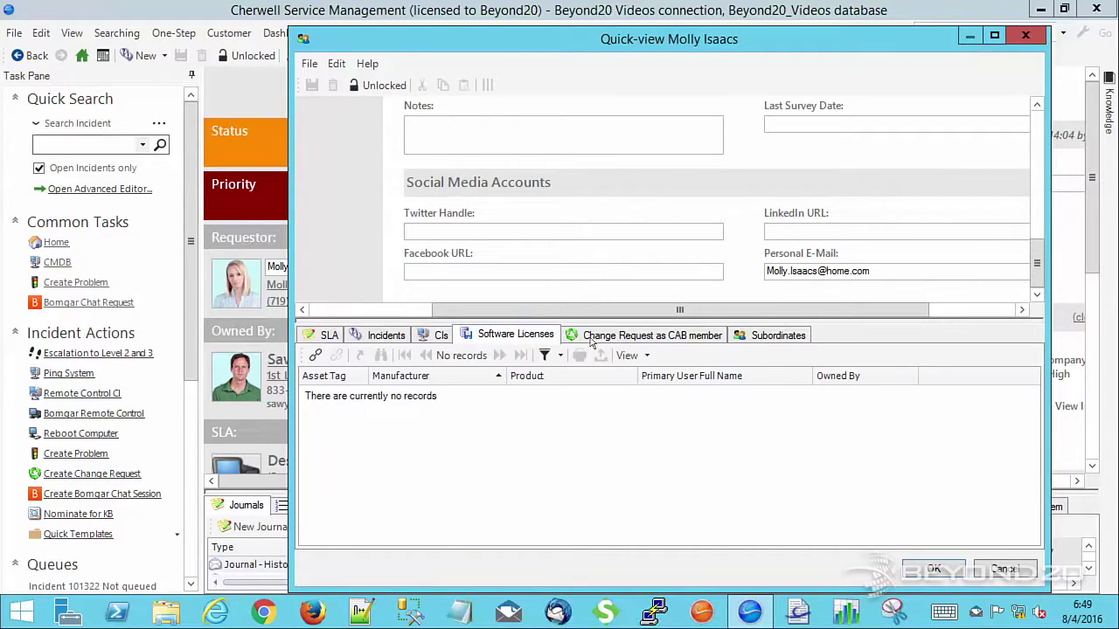
left_click(1002, 569)
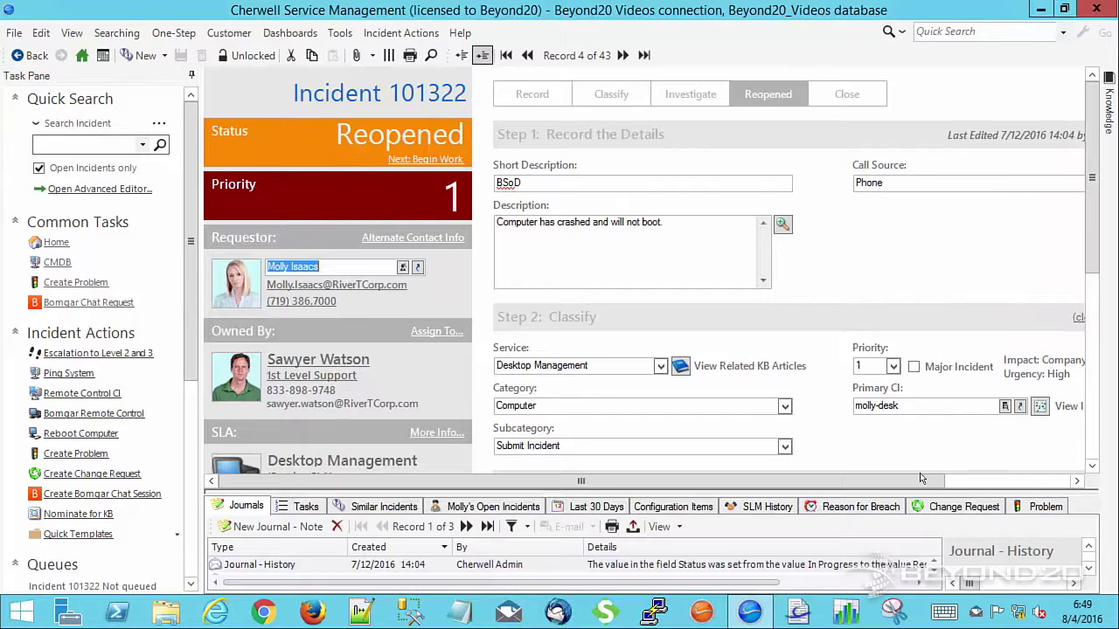
scroll(924, 479, "right", 3)
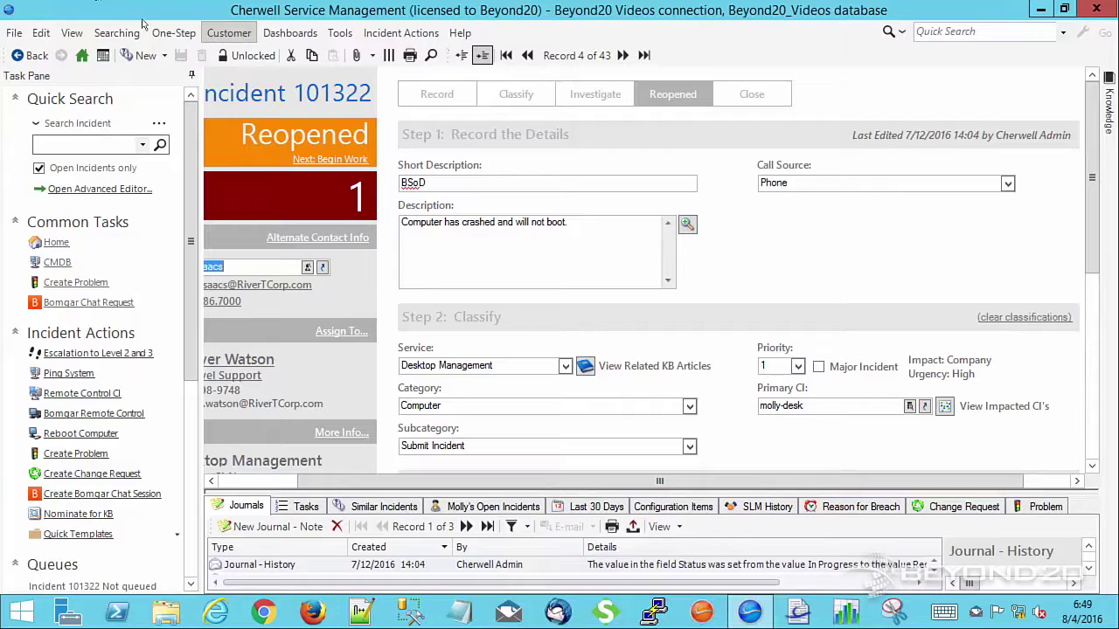
left_click(228, 33)
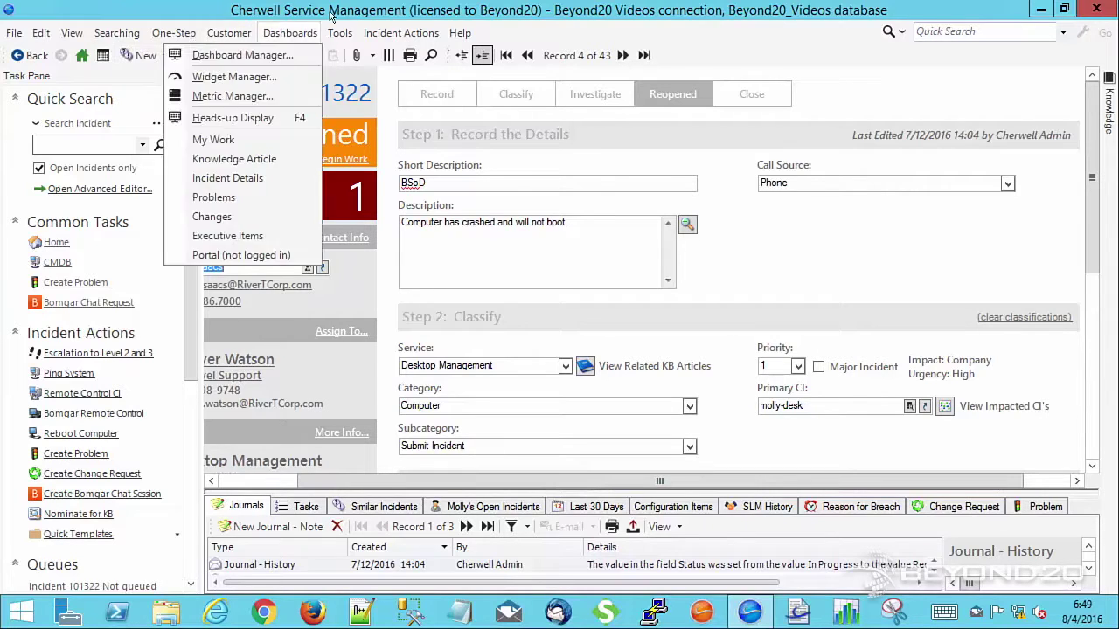
left_click(301, 33)
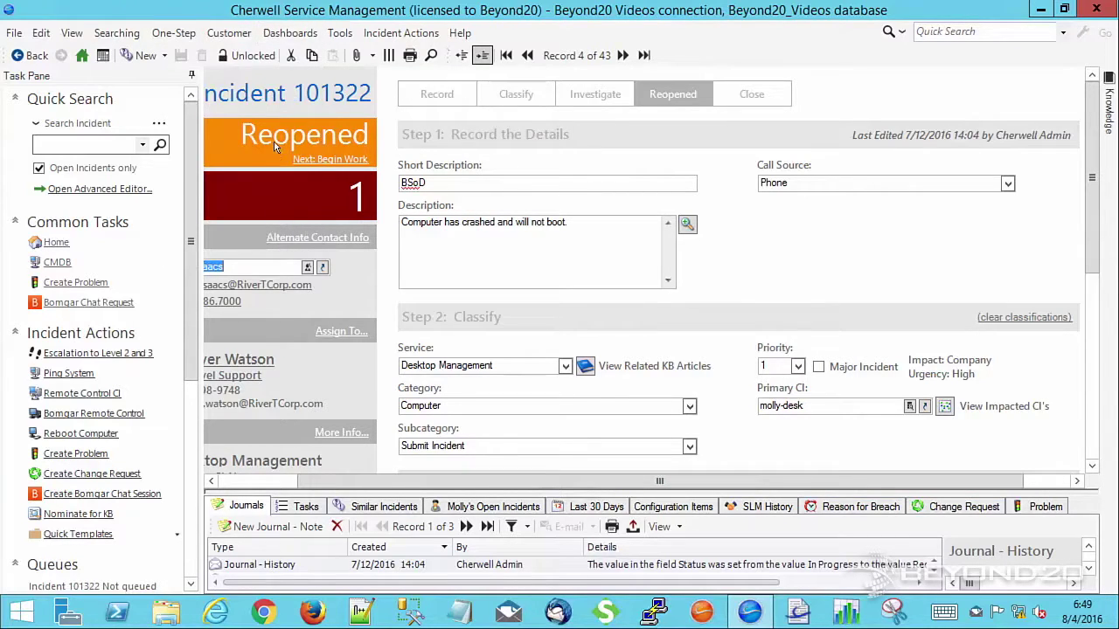
Step: Bring up the current customer's configuration items to view their computer record, and return to the incident
left_click(211, 35)
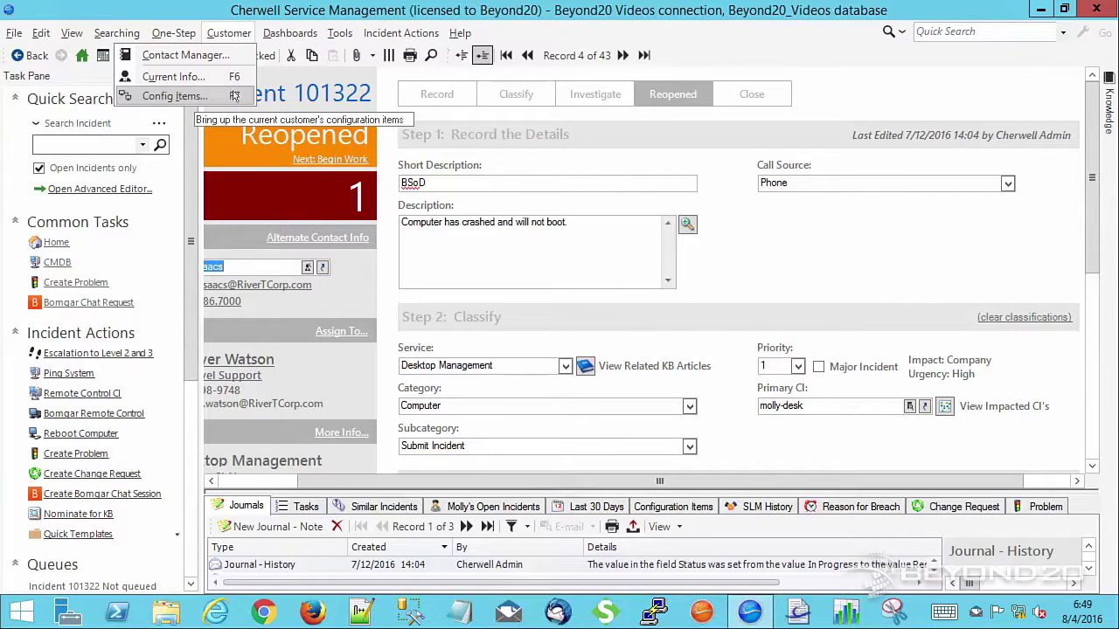
left_click(280, 19)
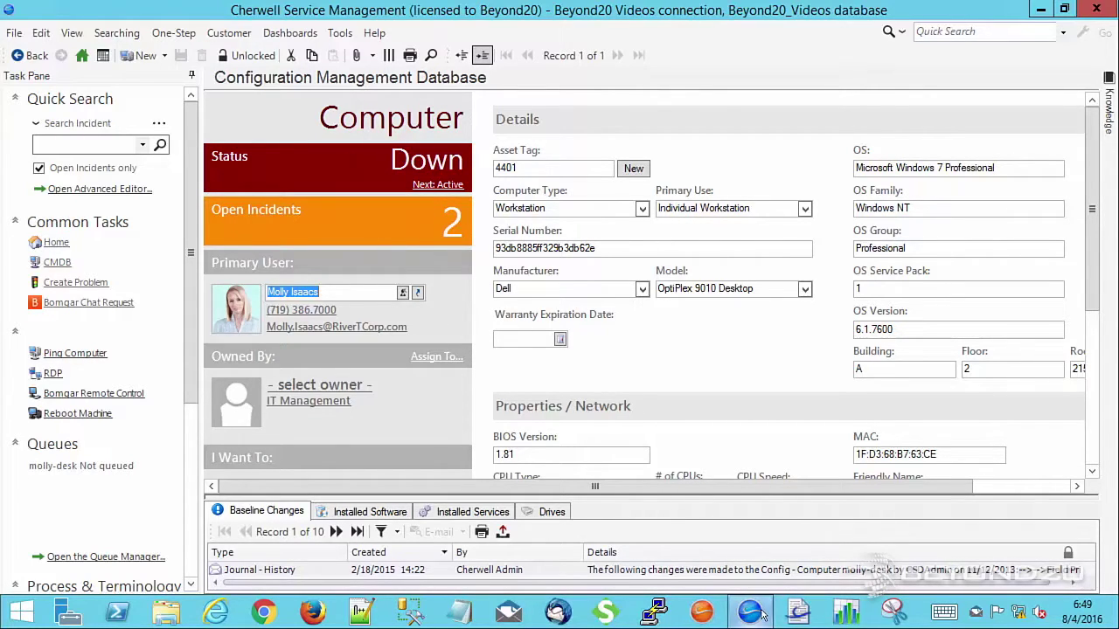
mouse_move(762, 614)
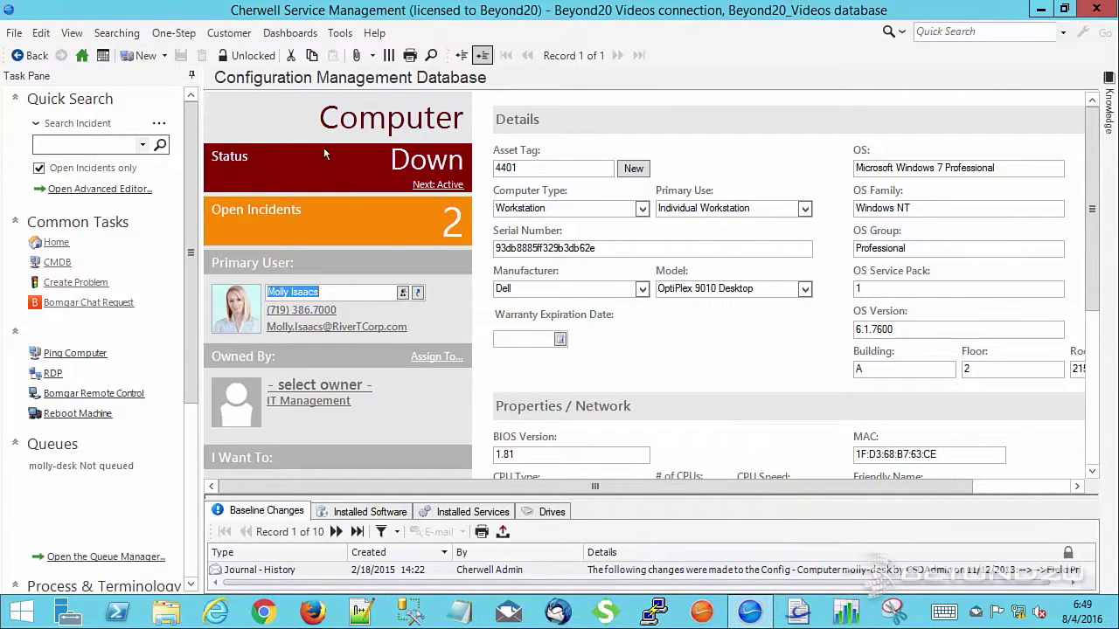
left_click(31, 55)
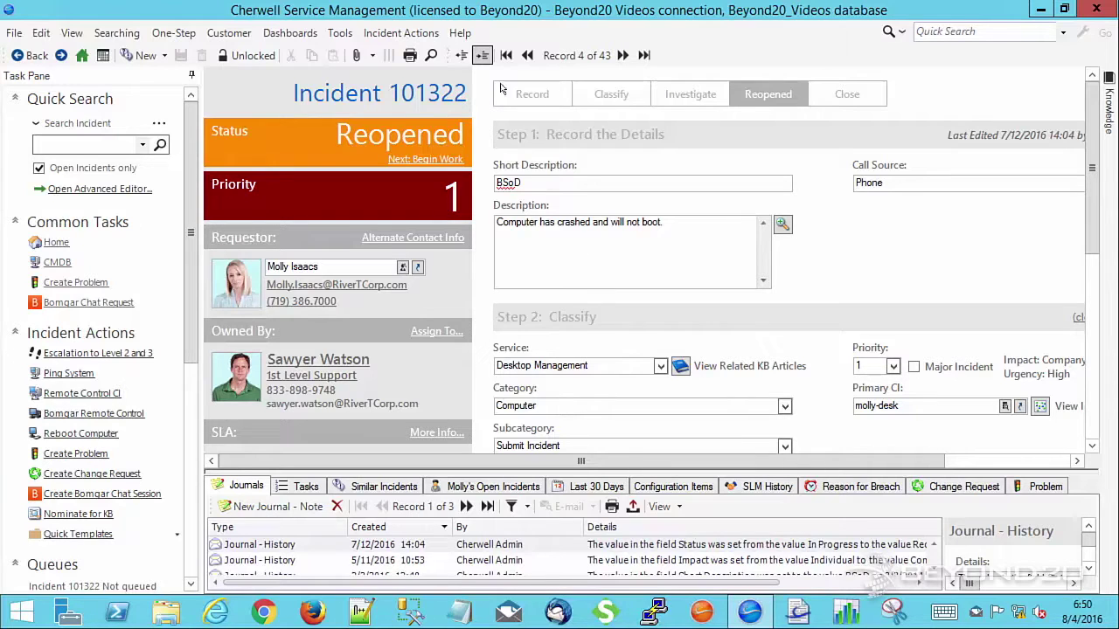
Step: Open the CMDB and search the computer configuration items for the requestor's first name
left_click(340, 33)
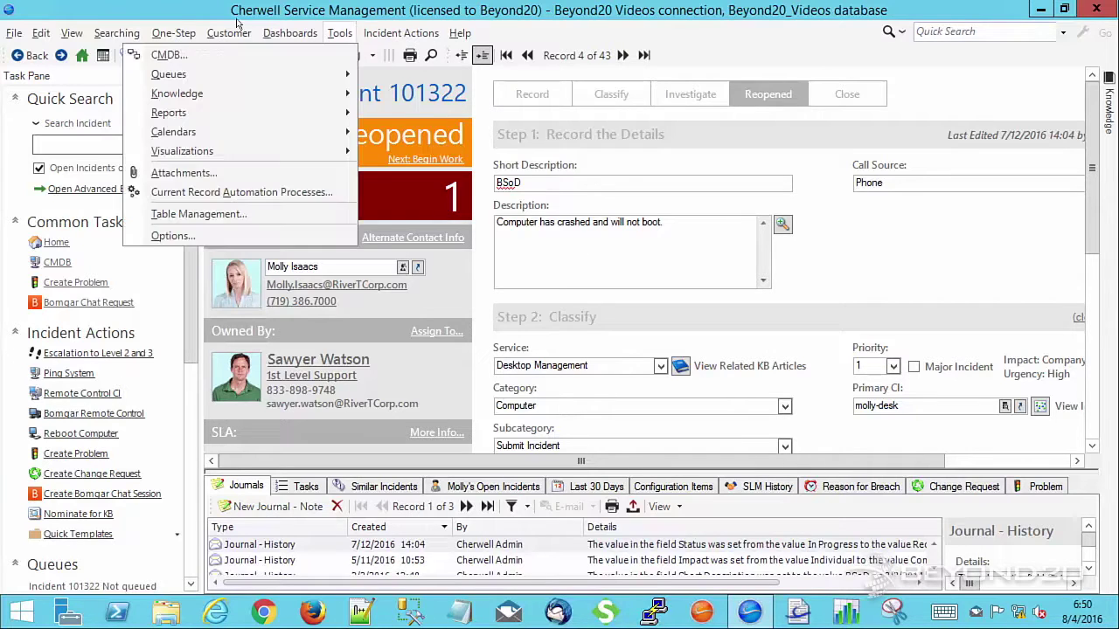
left_click(333, 54)
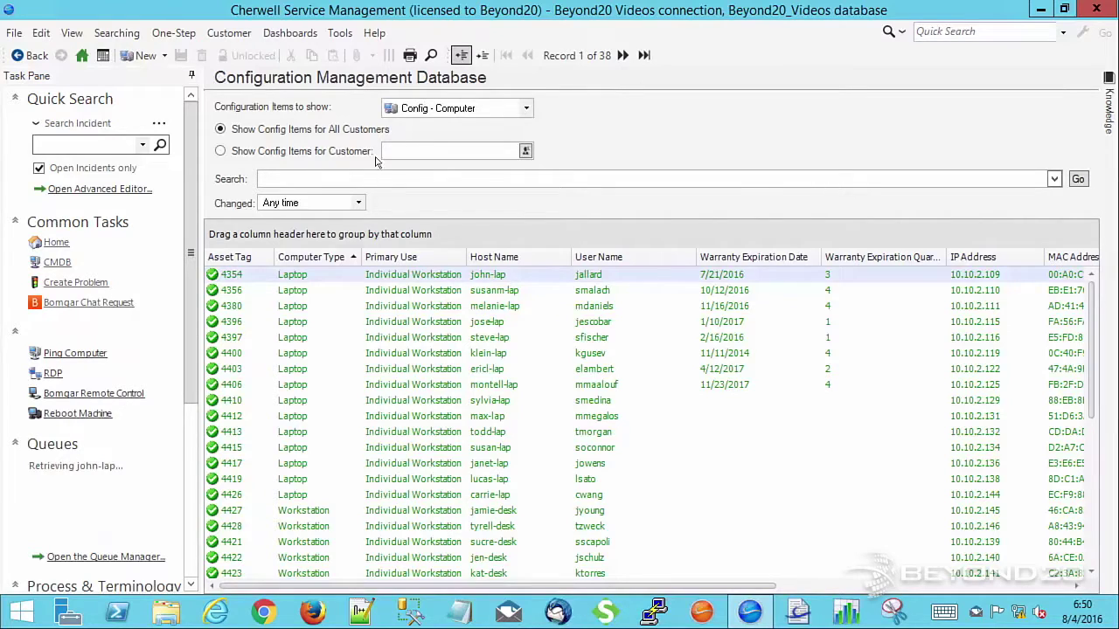
type("molly")
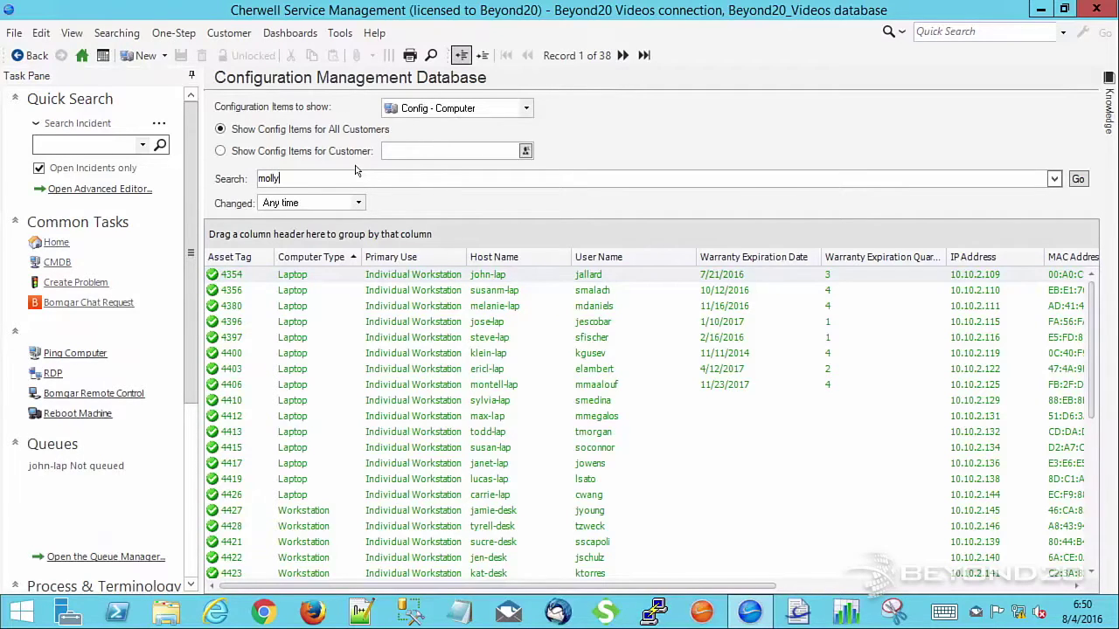
key("Return")
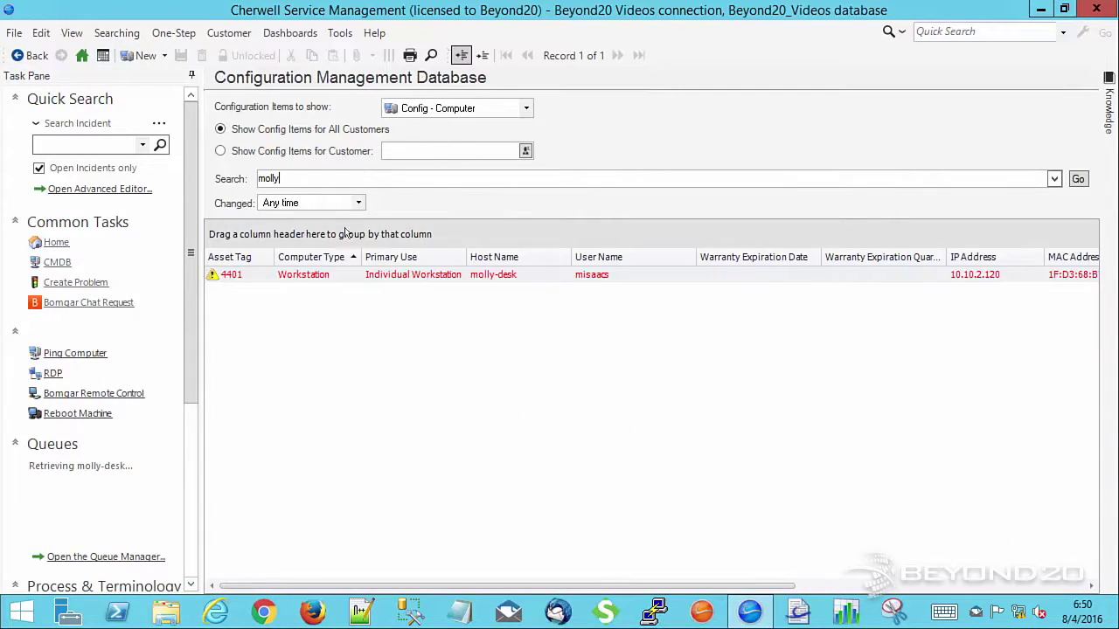